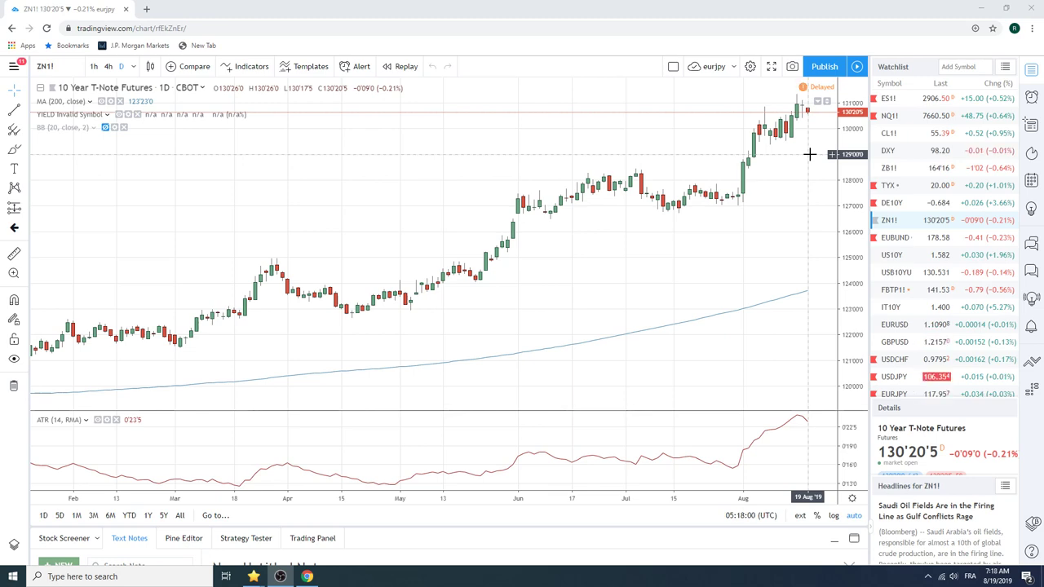
# Put the ZN1! T-Note chart on 4-hour candles and zoom in
pyautogui.scroll(2, 489, 242)
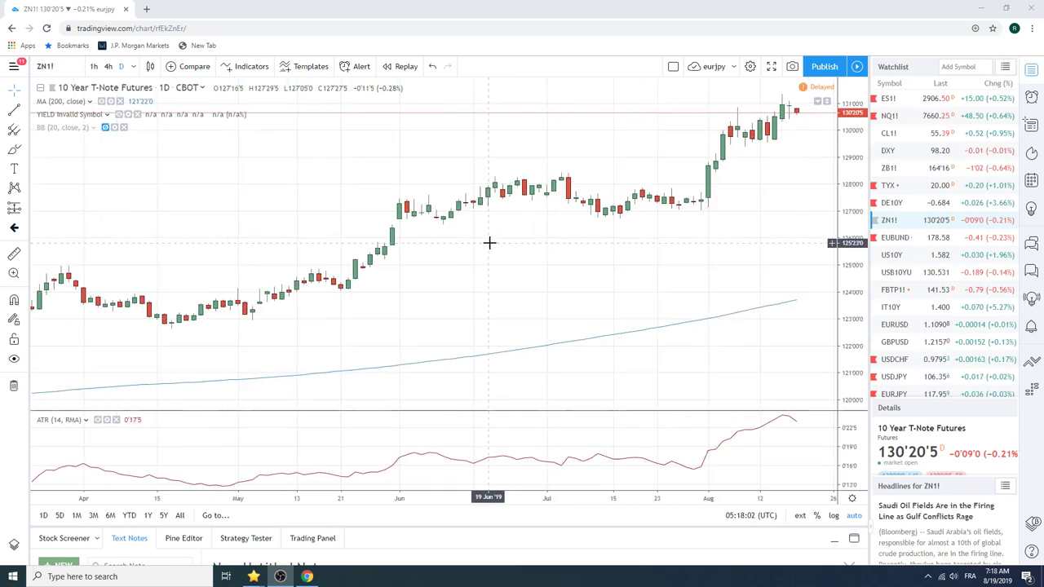
pyautogui.scroll(-2, 490, 242)
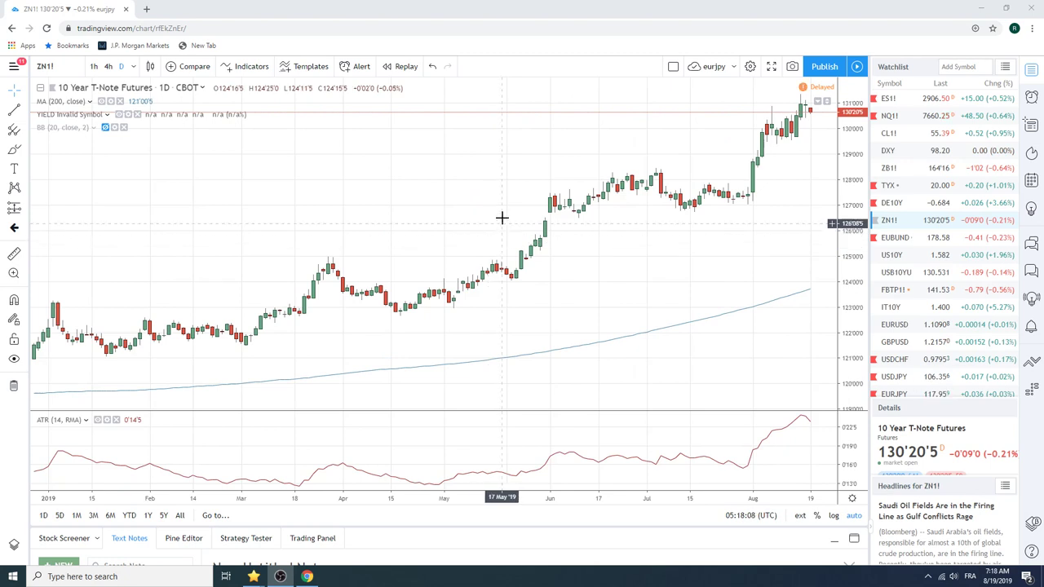
pyautogui.scroll(2, 631, 261)
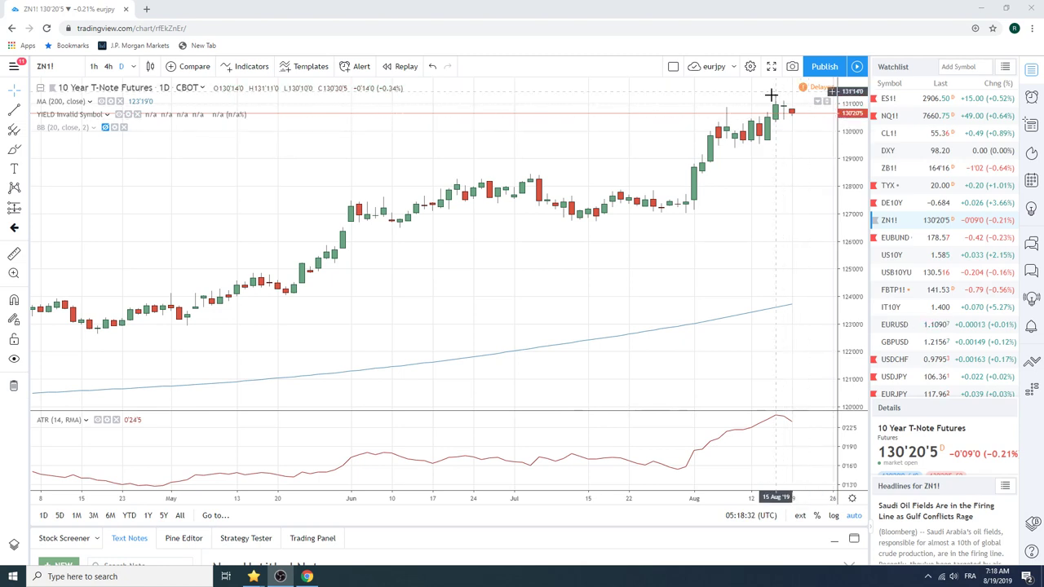
pyautogui.click(107, 67)
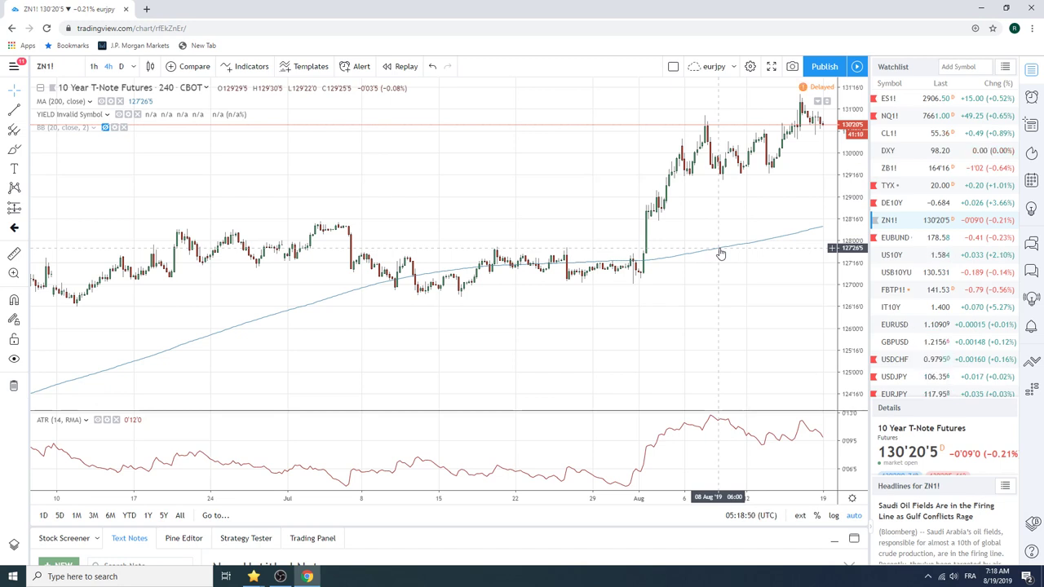
pyautogui.scroll(3, 697, 258)
pyautogui.scroll(2, 696, 259)
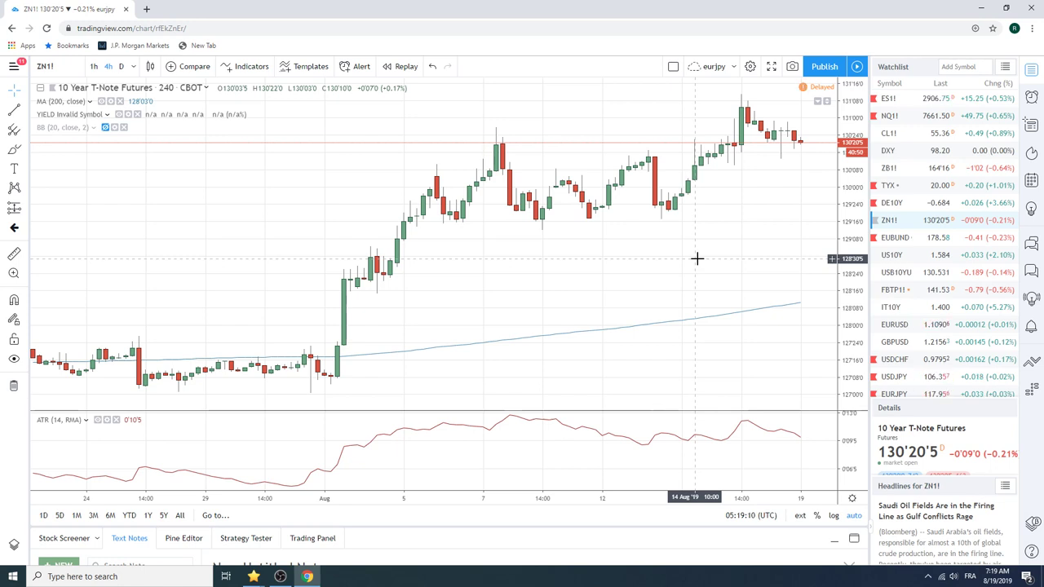
# Load EUBUND from the watchlist onto the 4-hour chart
pyautogui.click(903, 238)
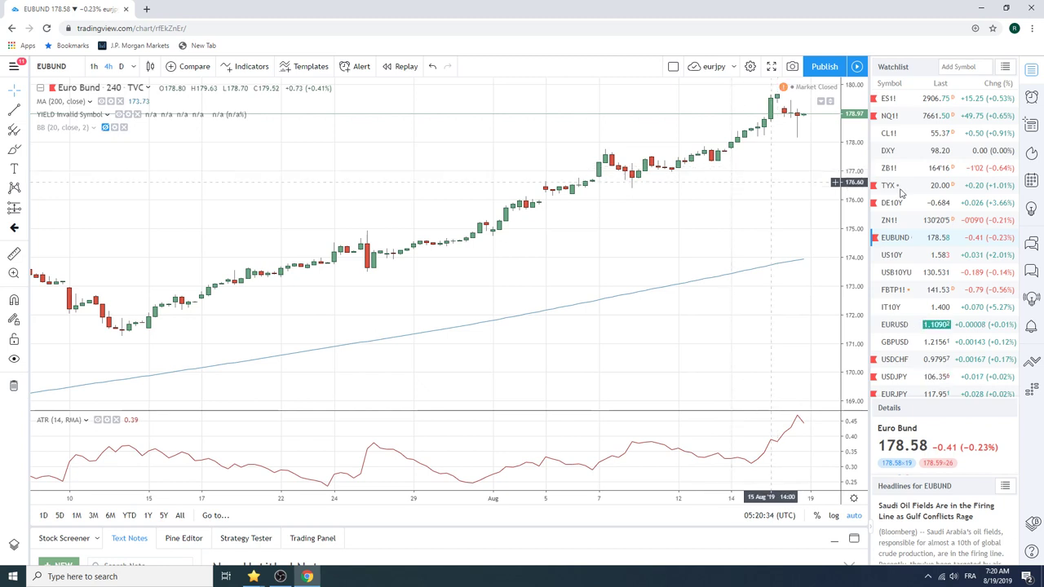
pyautogui.scroll(-1, 936, 205)
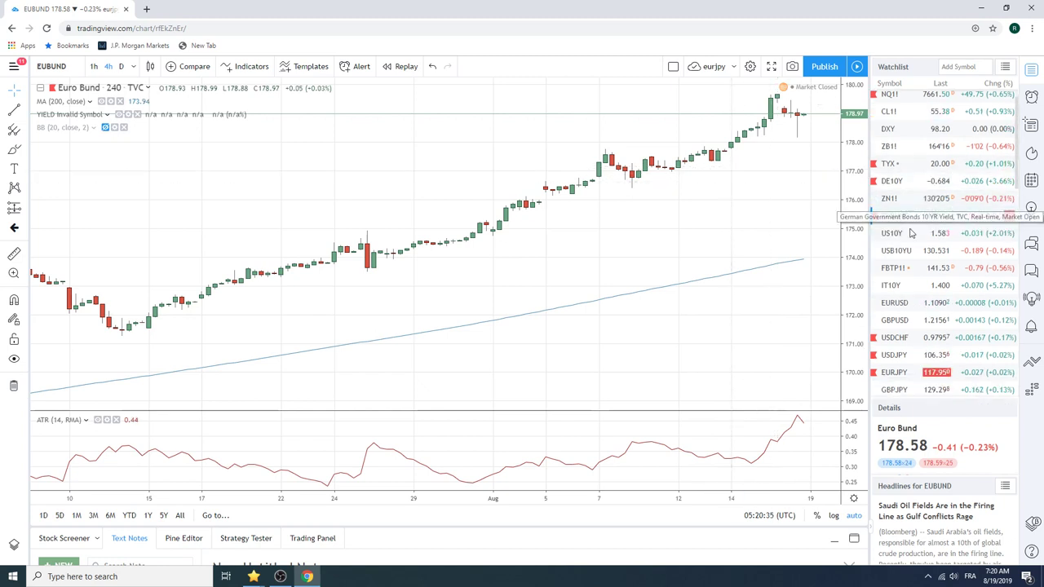
# Load EURJPY and switch it to daily candles, zooming in on recent bars
pyautogui.click(907, 373)
pyautogui.scroll(-2, 930, 441)
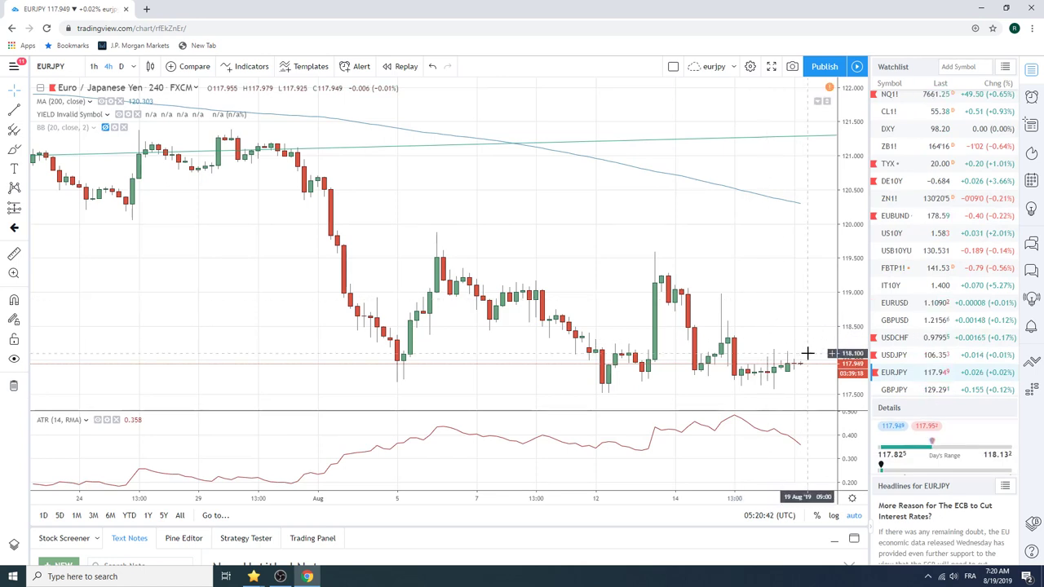
pyautogui.click(120, 66)
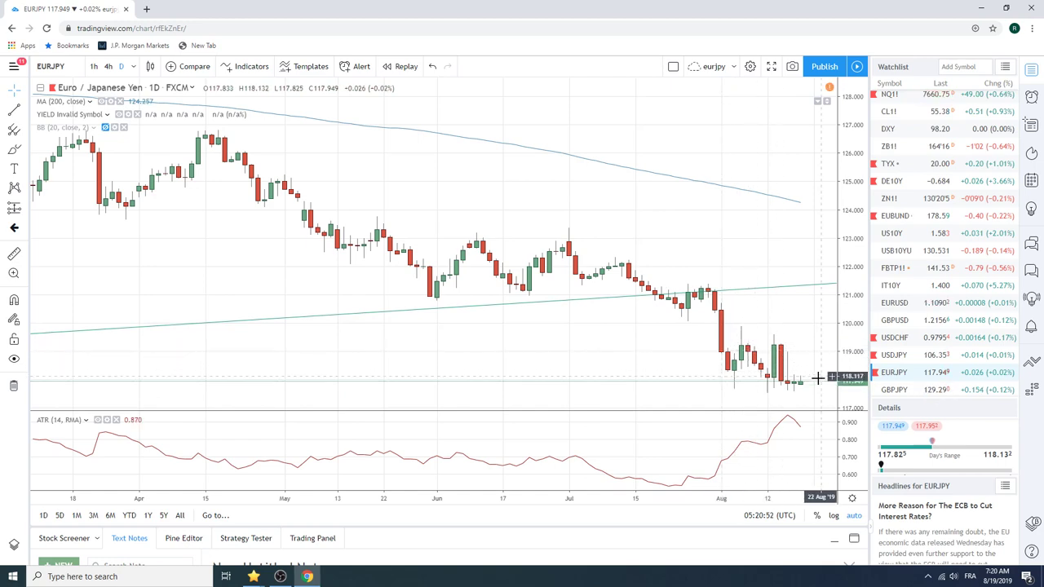
pyautogui.scroll(3, 815, 377)
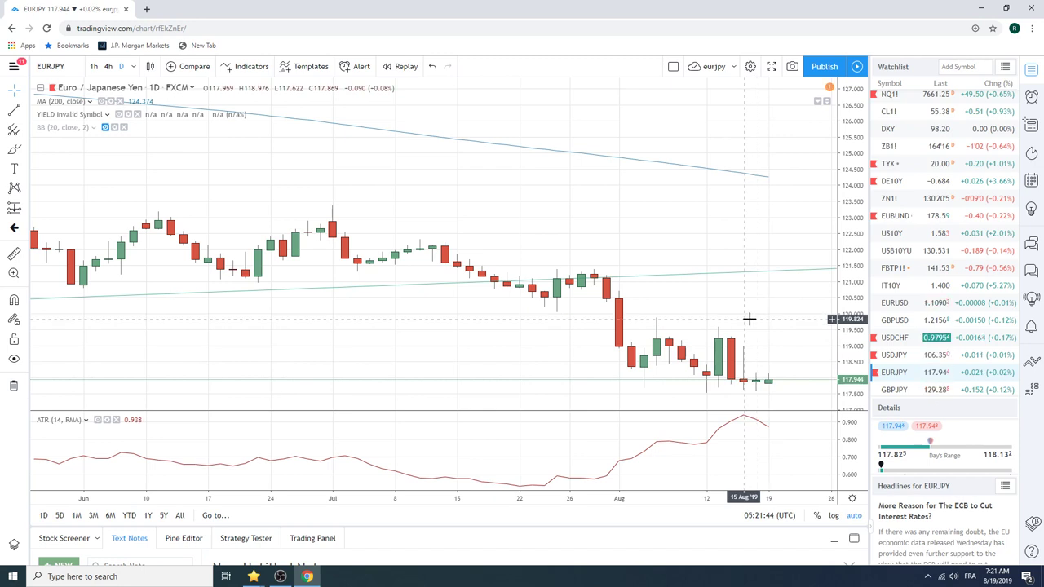
# Load EURUSD from the watchlist onto the daily chart
pyautogui.click(905, 305)
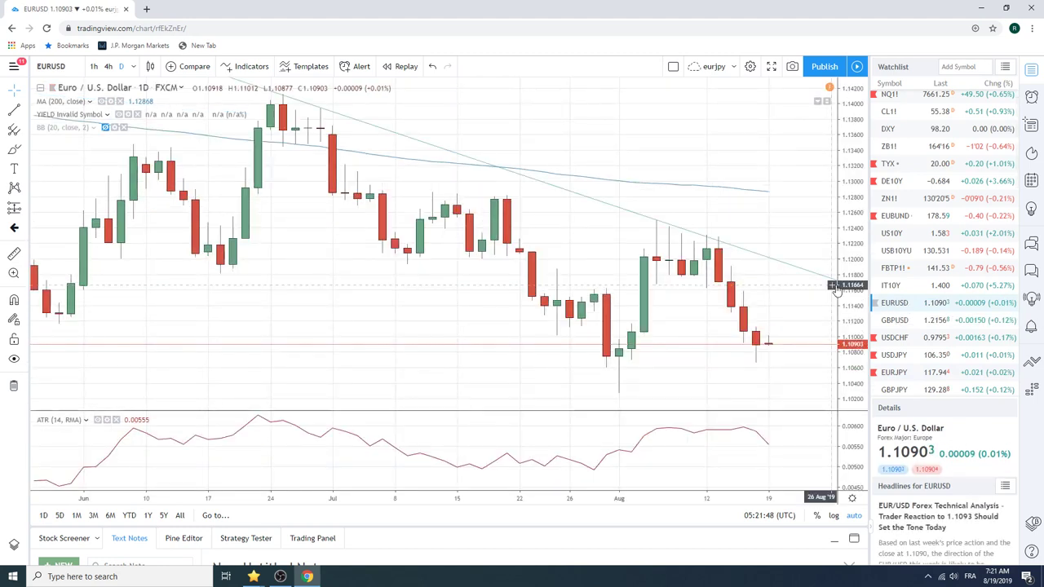
pyautogui.scroll(-1, 979, 452)
pyautogui.scroll(1, 978, 452)
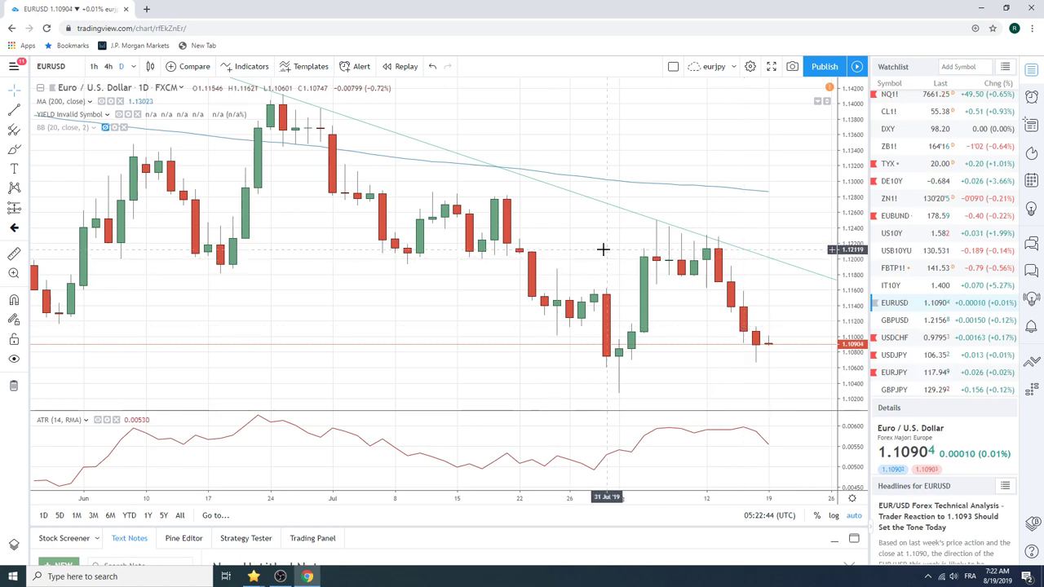
# Glance at USDJPY, then load GBPJPY daily candles from further down the watchlist
pyautogui.click(897, 355)
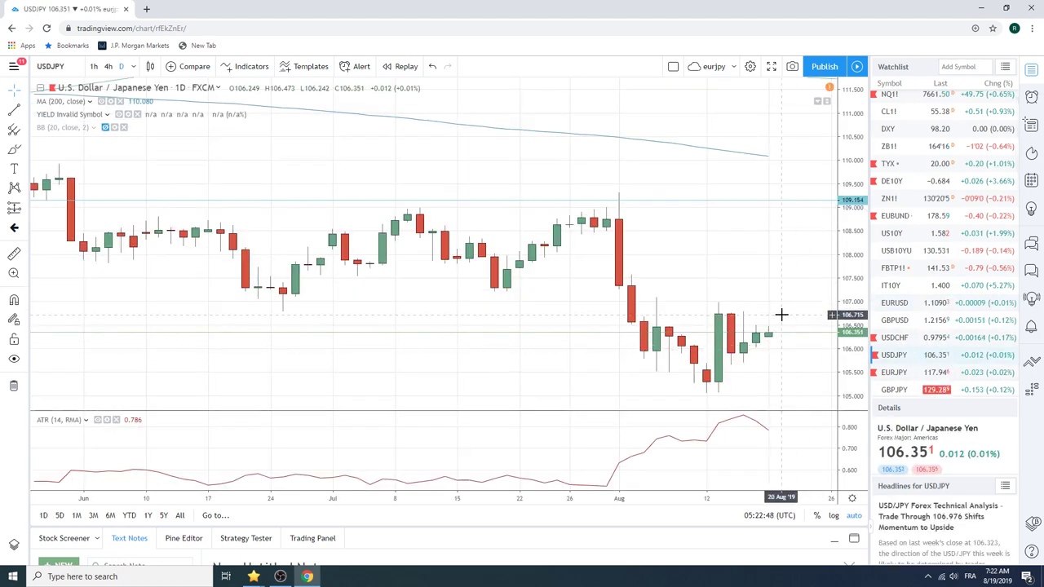
pyautogui.scroll(-1, 960, 438)
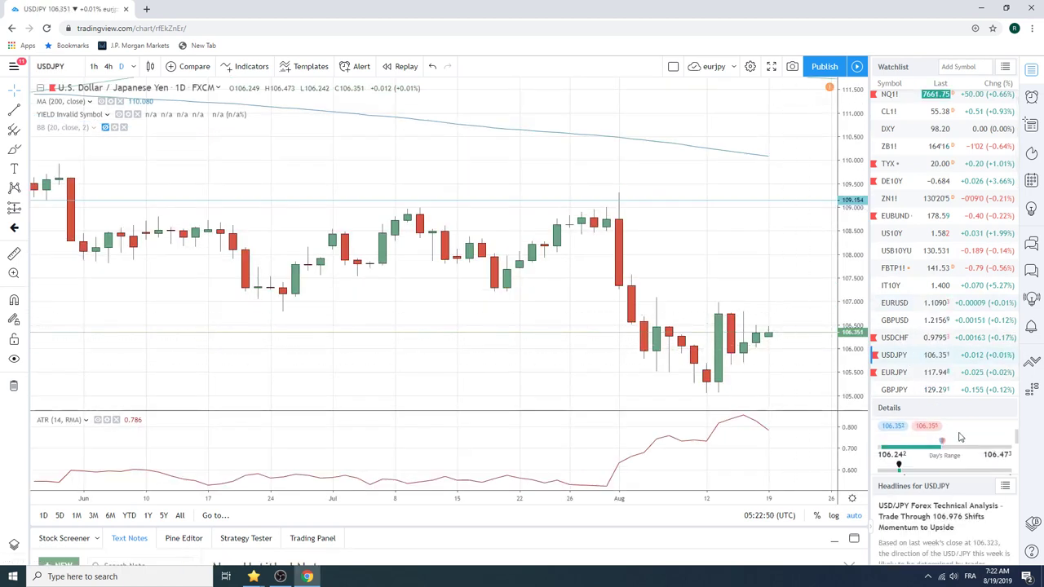
pyautogui.scroll(1, 959, 437)
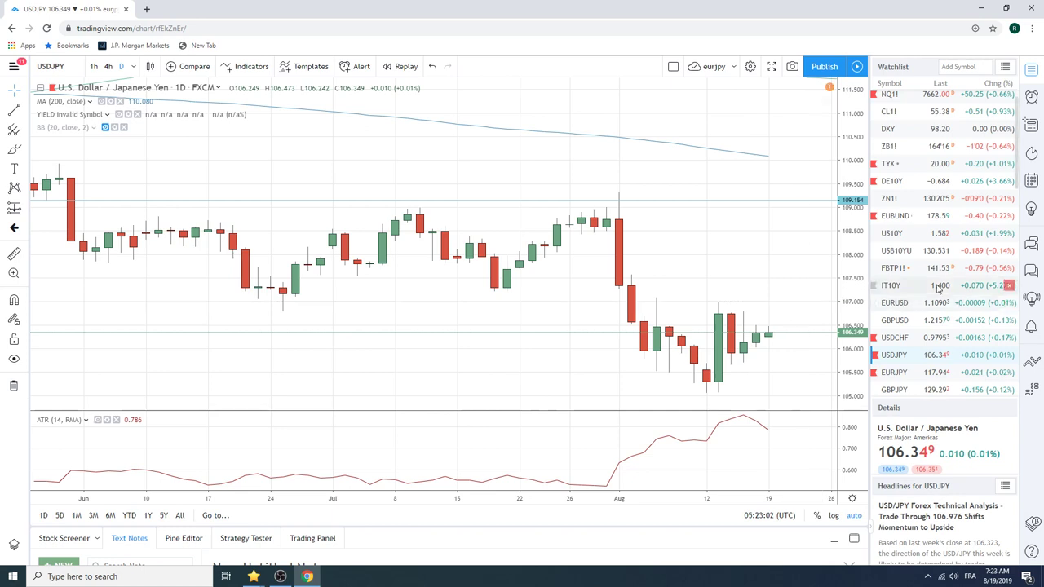
pyautogui.scroll(-2, 927, 292)
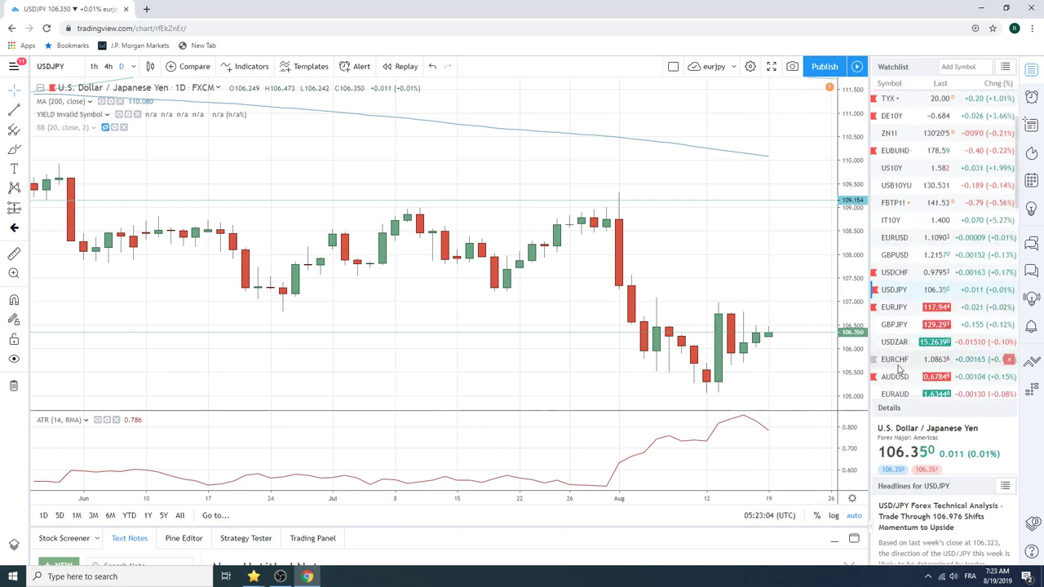
pyautogui.click(897, 325)
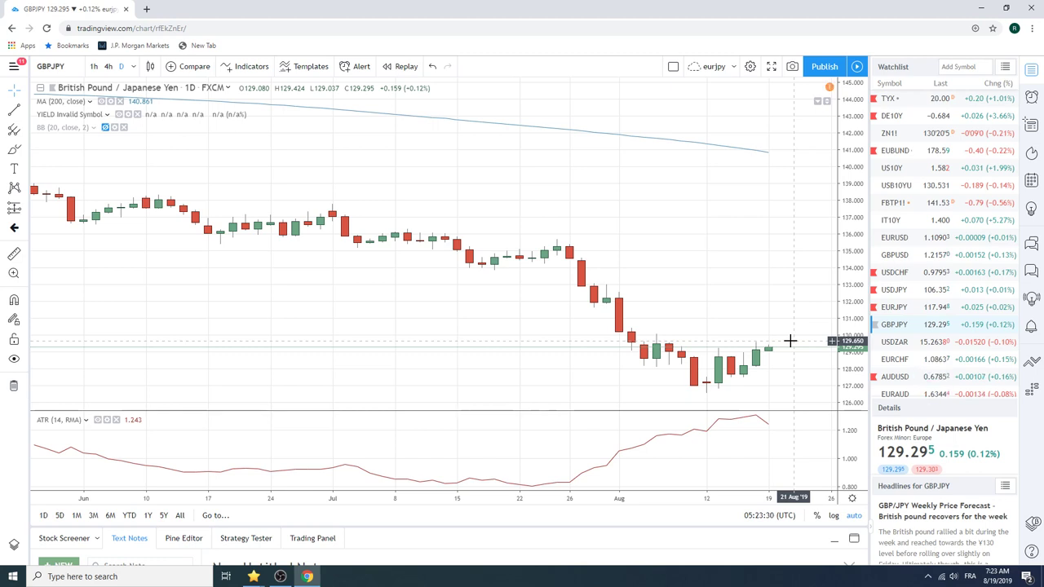
# Load GBPUSD from the watchlist onto the daily chart
pyautogui.click(891, 256)
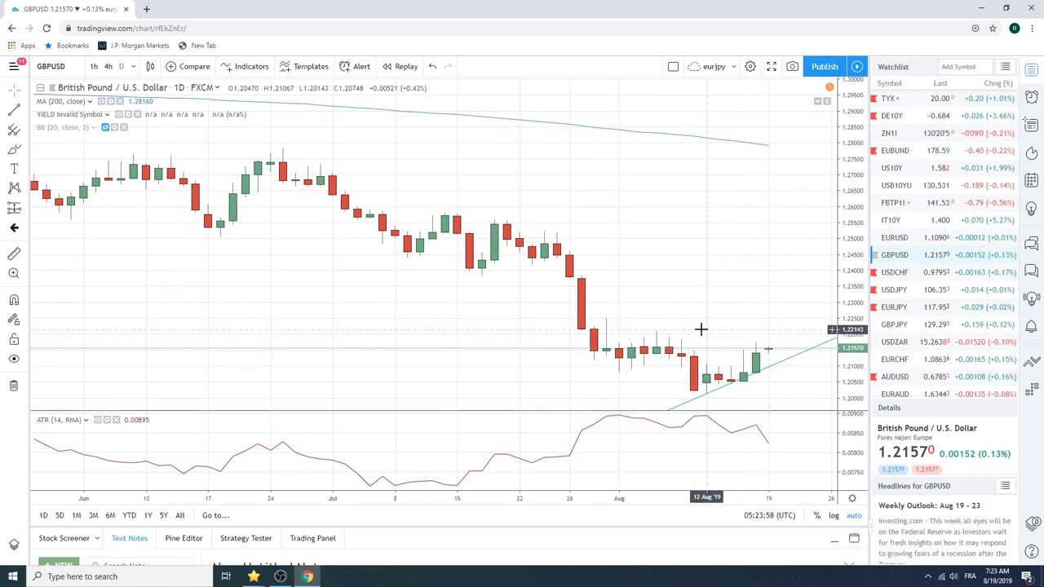
pyautogui.scroll(-1, 929, 272)
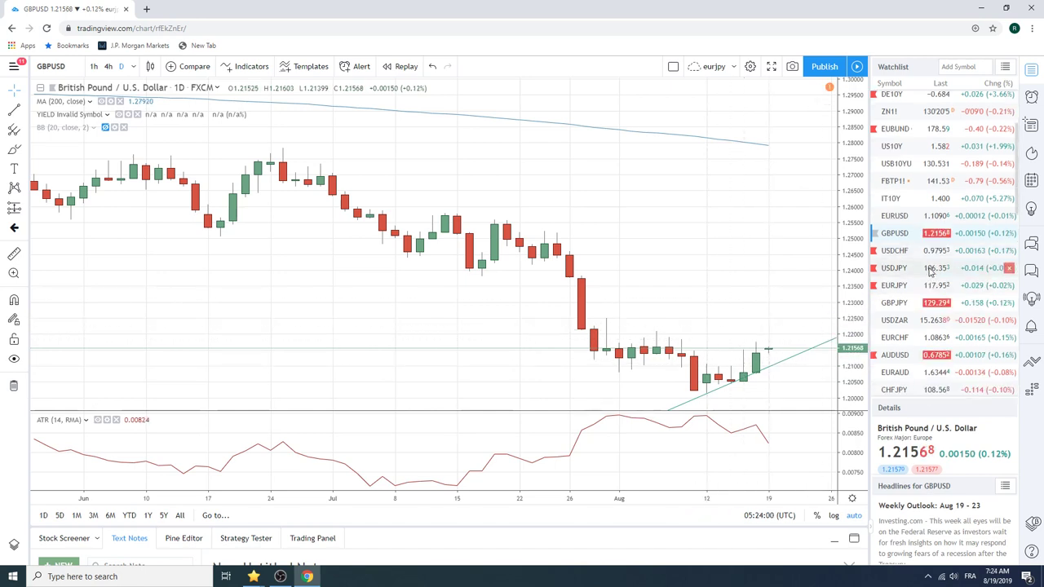
pyautogui.scroll(-2, 929, 272)
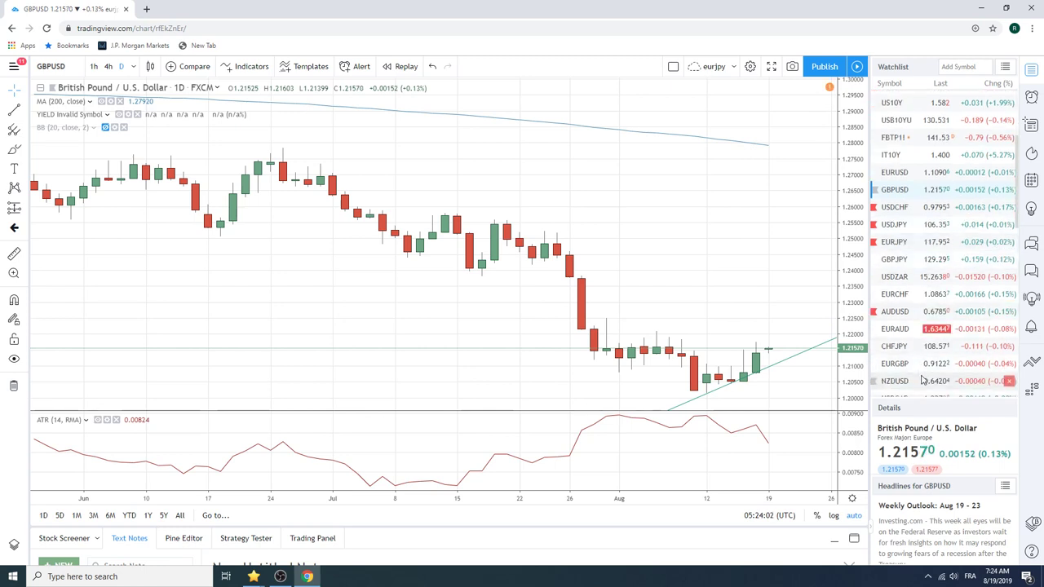
# Load EURGBP from the watchlist onto the daily chart
pyautogui.click(897, 364)
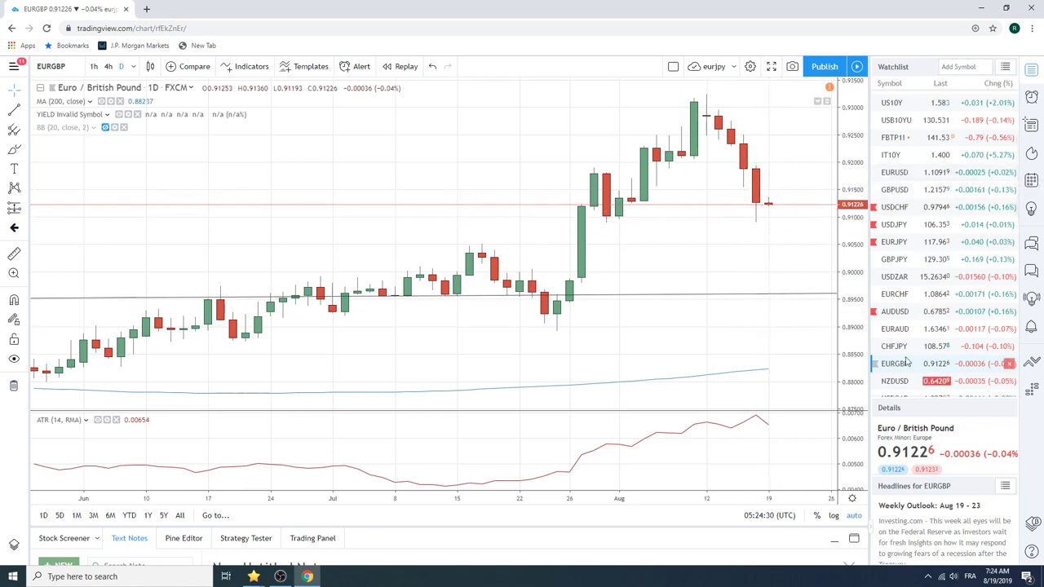
pyautogui.scroll(-2, 927, 300)
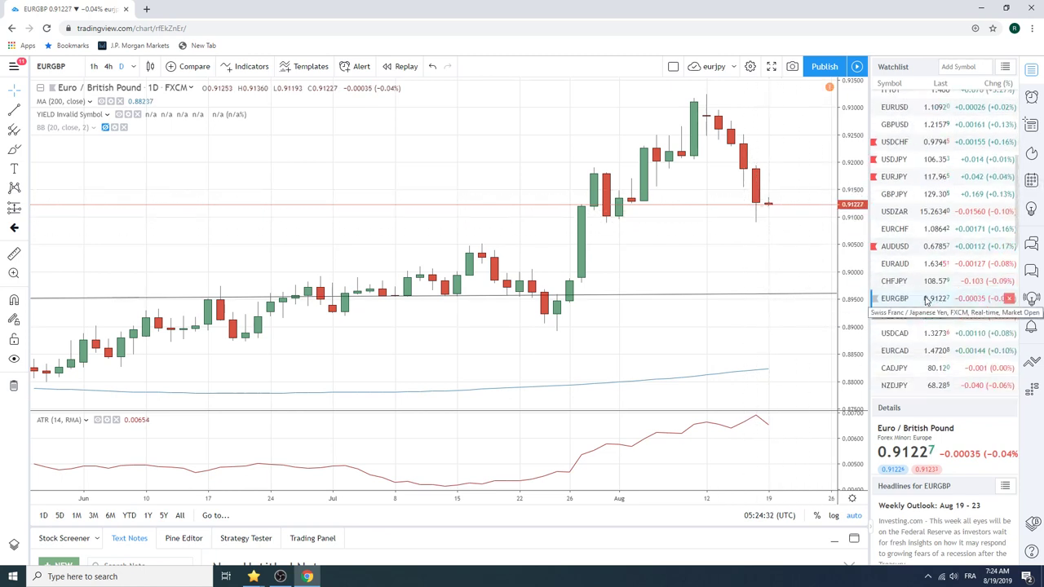
# Load USDCAD and hide the rising trendline under the August lows
pyautogui.click(896, 332)
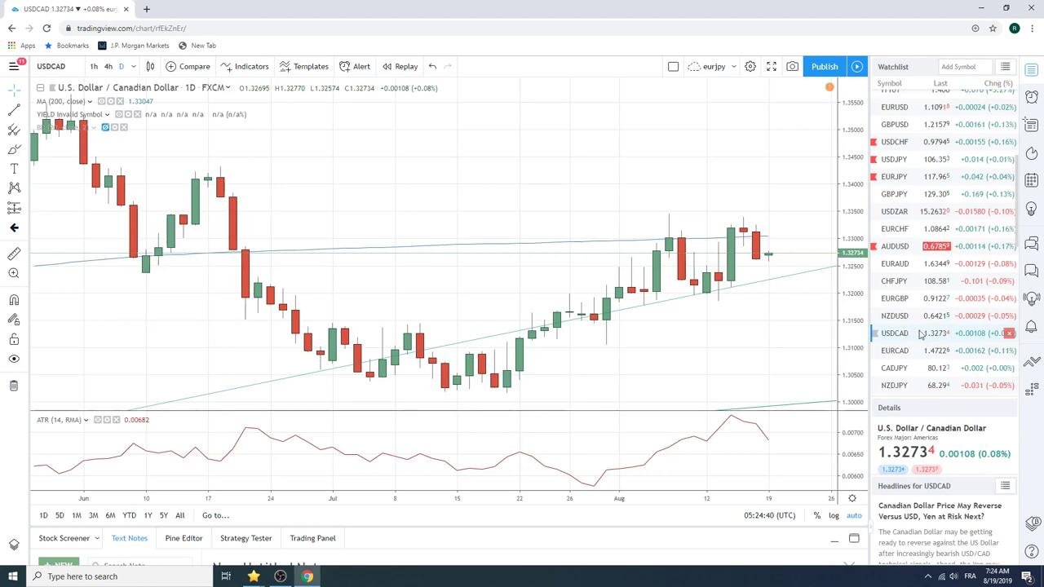
pyautogui.rightClick(780, 283)
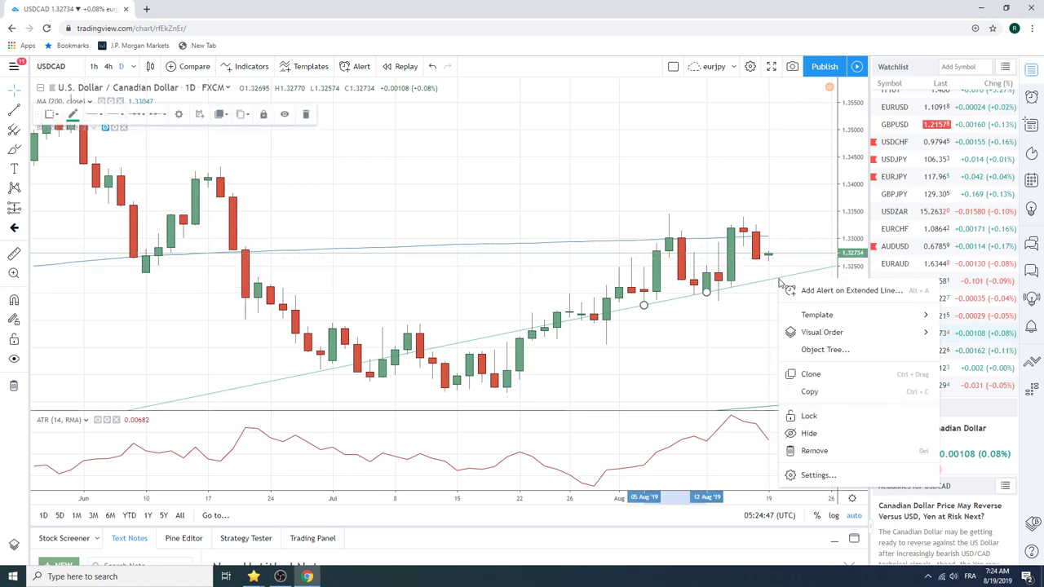
pyautogui.click(815, 431)
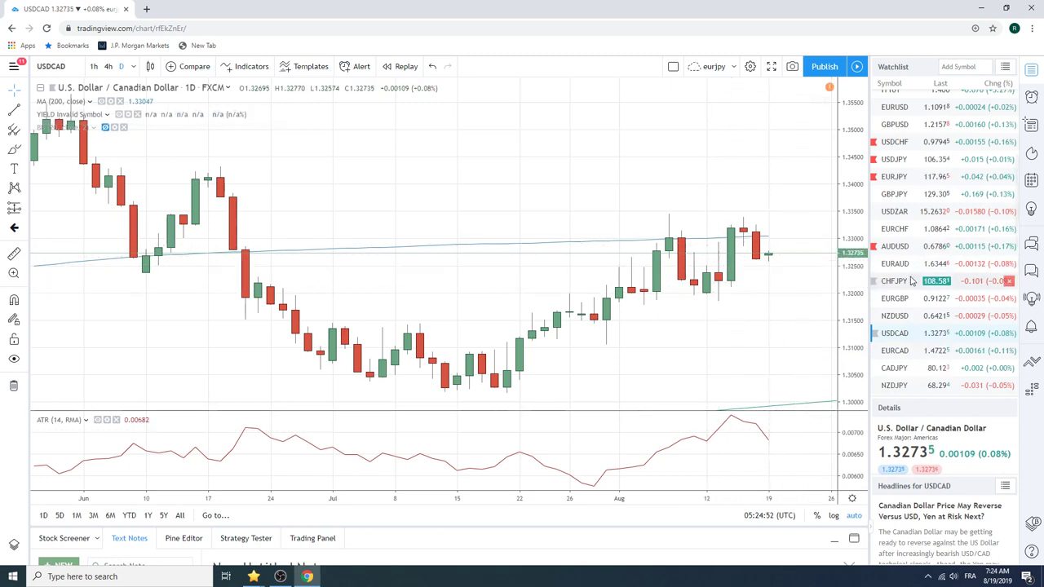
# Load AUDUSD from the watchlist onto the daily chart
pyautogui.click(897, 245)
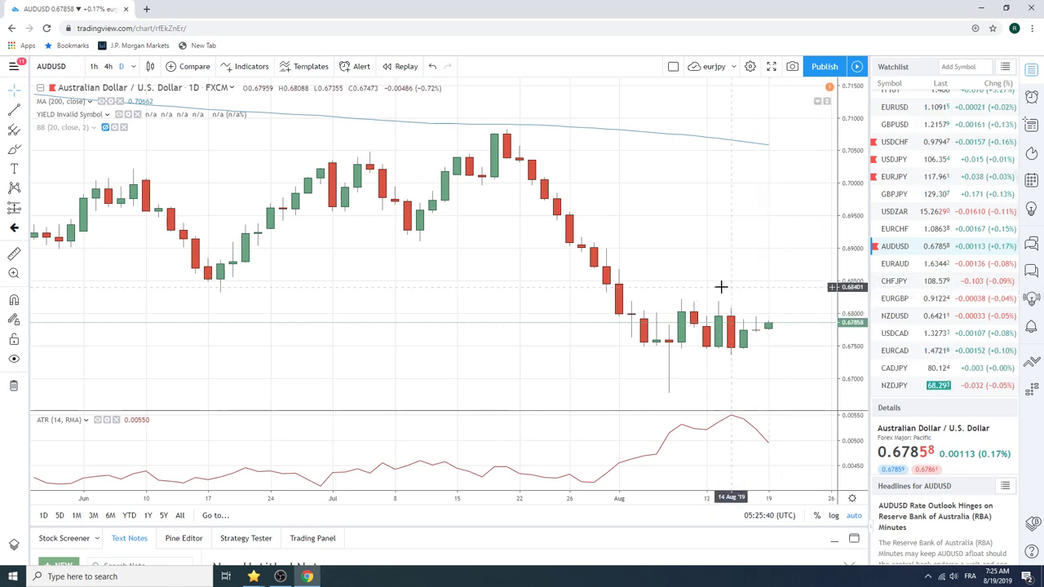
pyautogui.scroll(-1, 930, 265)
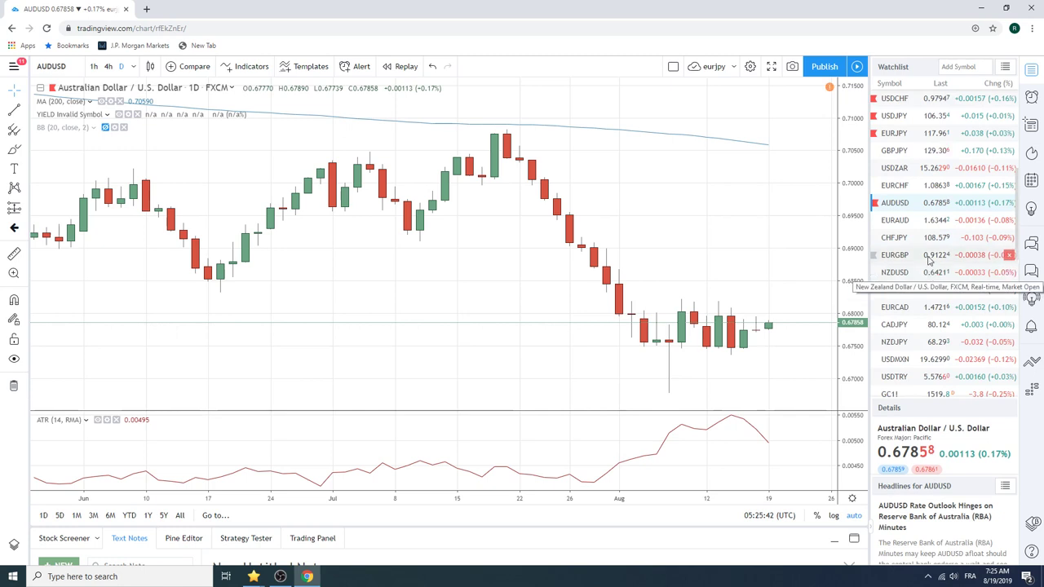
pyautogui.scroll(-1, 925, 237)
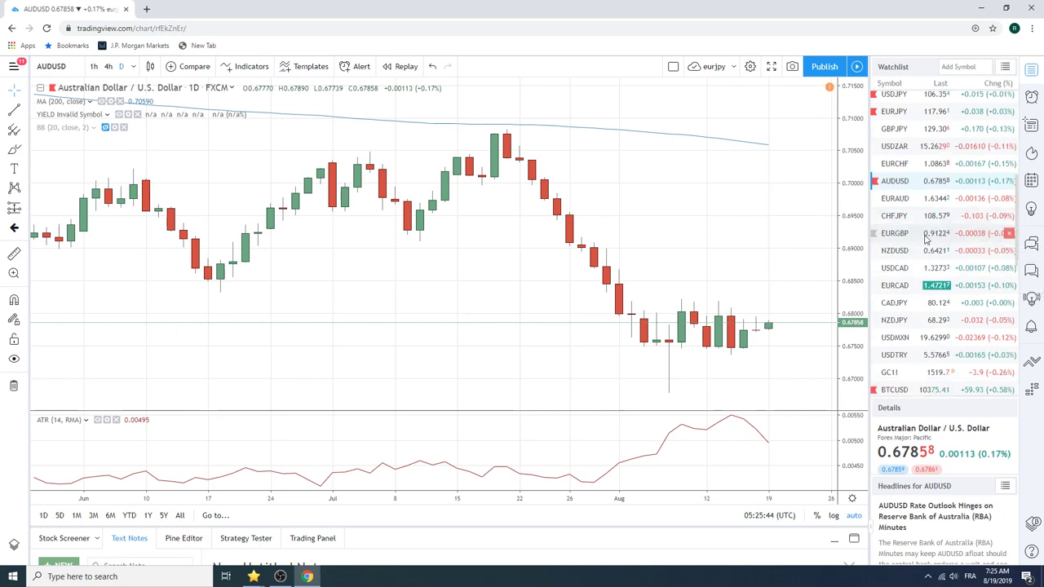
# Load the GC1! Gold Futures daily chart from the watchlist
pyautogui.click(892, 377)
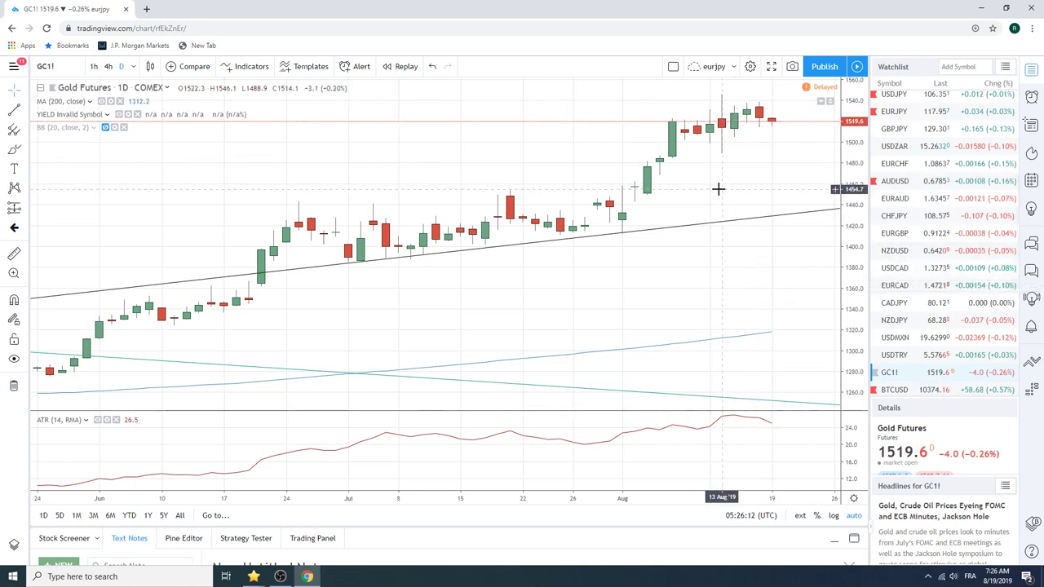
pyautogui.scroll(3, 944, 274)
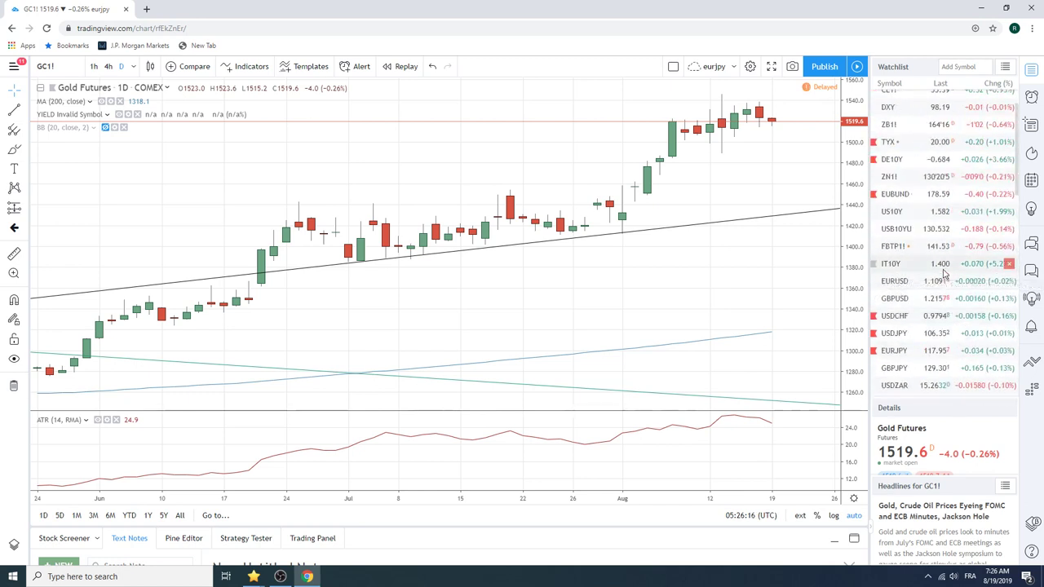
pyautogui.scroll(3, 945, 274)
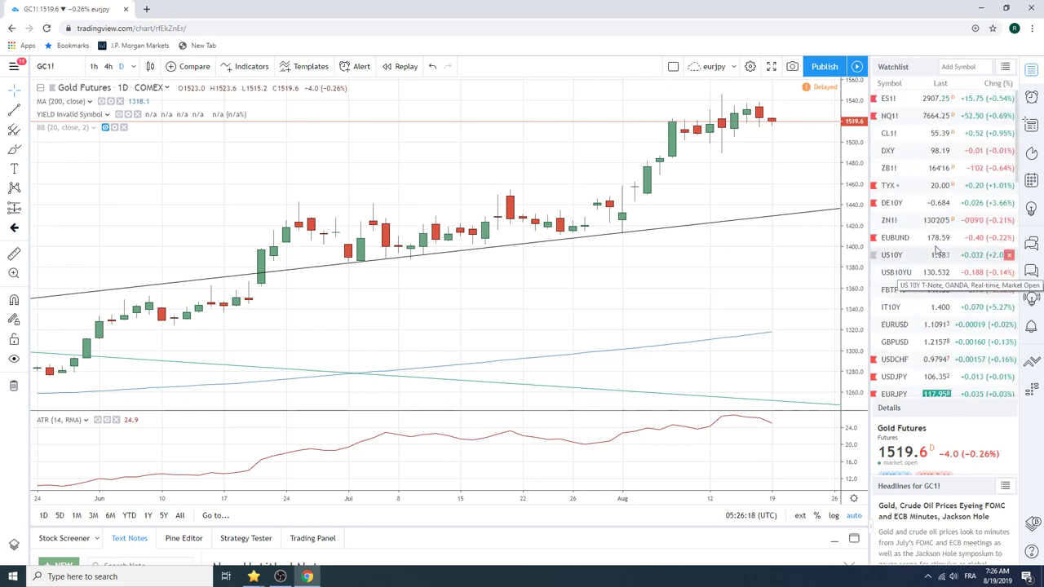
# Switch the chart from gold to the S&P 500 E-mini futures ES1! from the watchlist
pyautogui.click(889, 98)
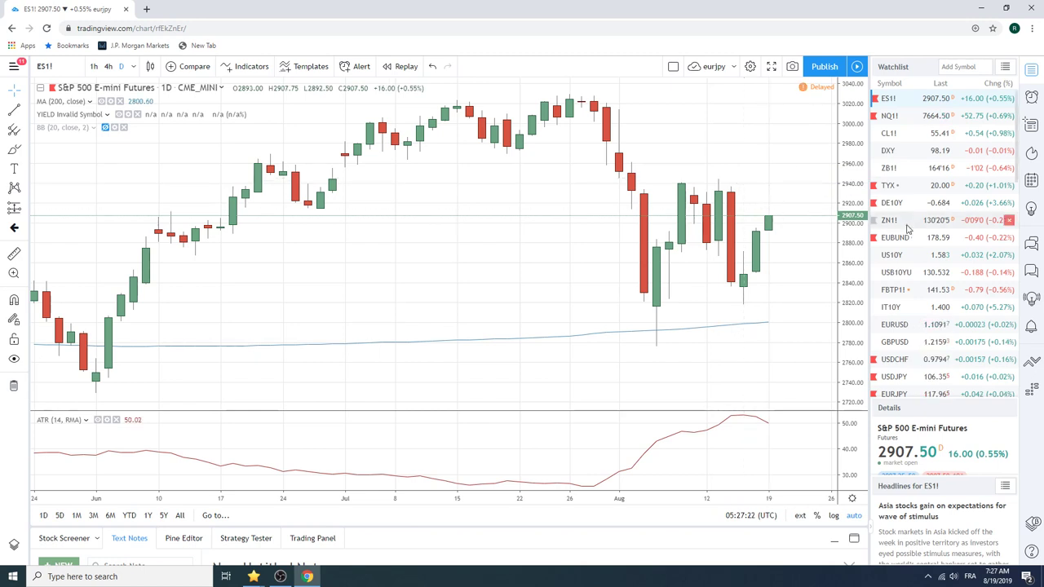
# Zoom out the ES1! daily chart so the candles reach back to late April
pyautogui.scroll(-2, 907, 229)
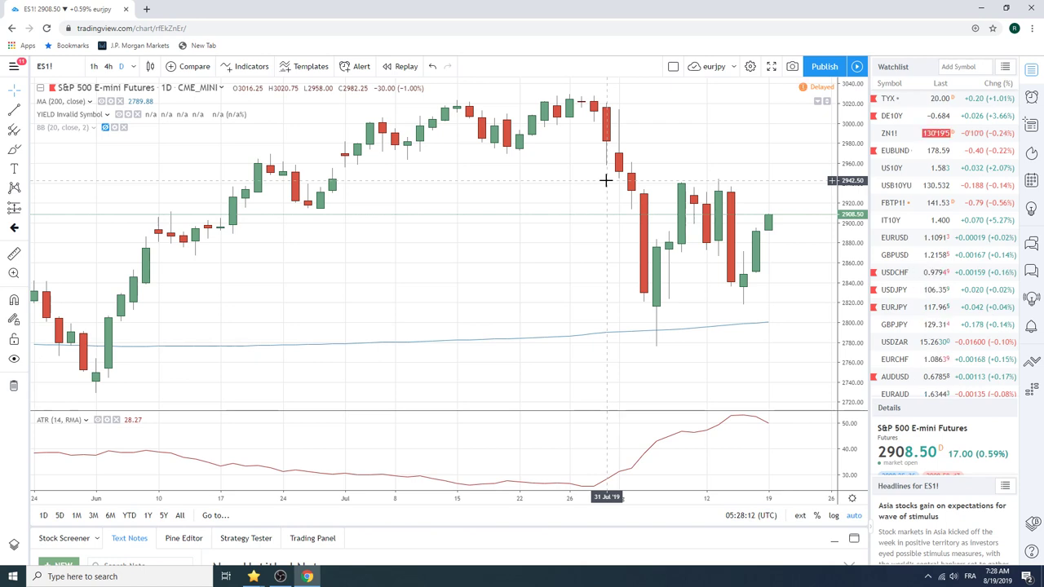
pyautogui.scroll(-2, 491, 221)
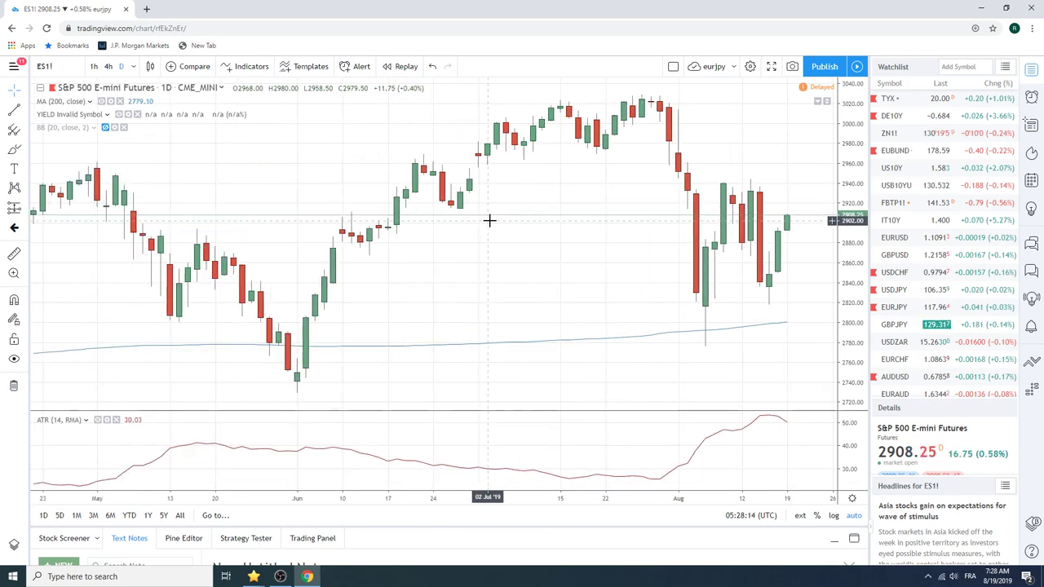